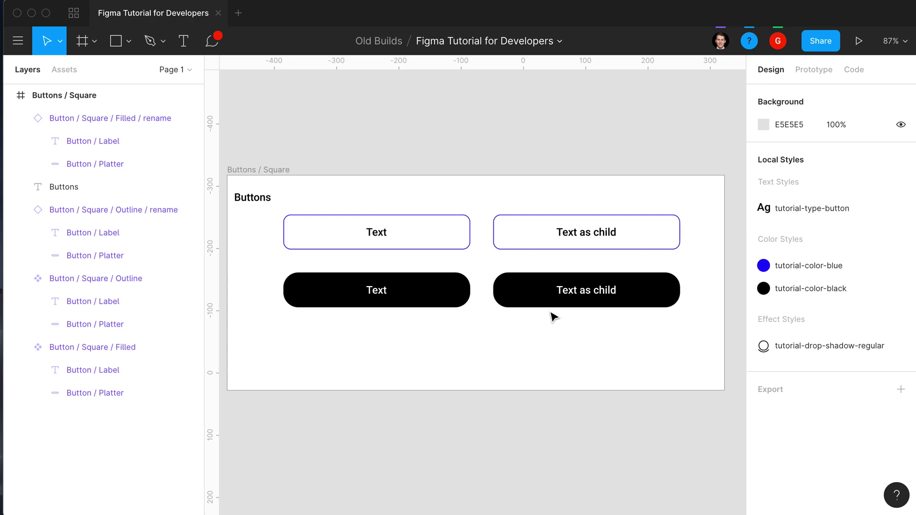
{"action": "left_click", "coordinate": [668, 243]}
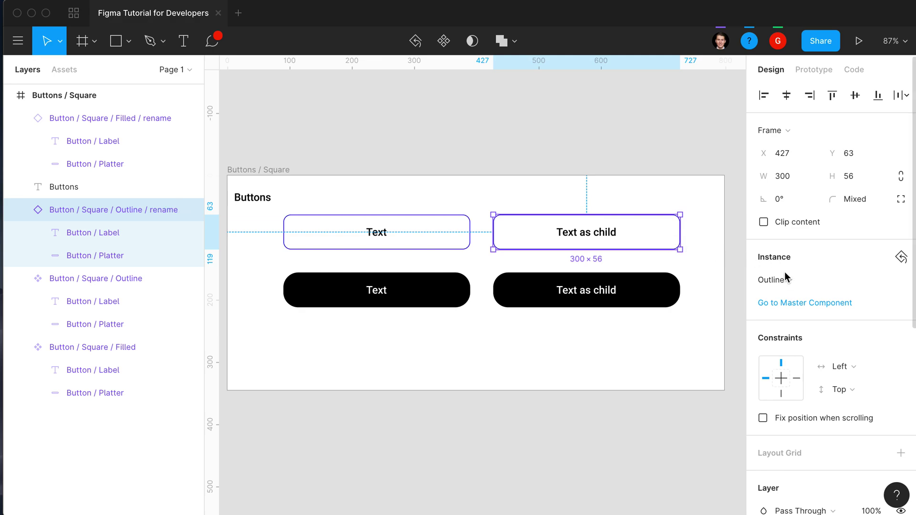
{"action": "left_click", "coordinate": [769, 281]}
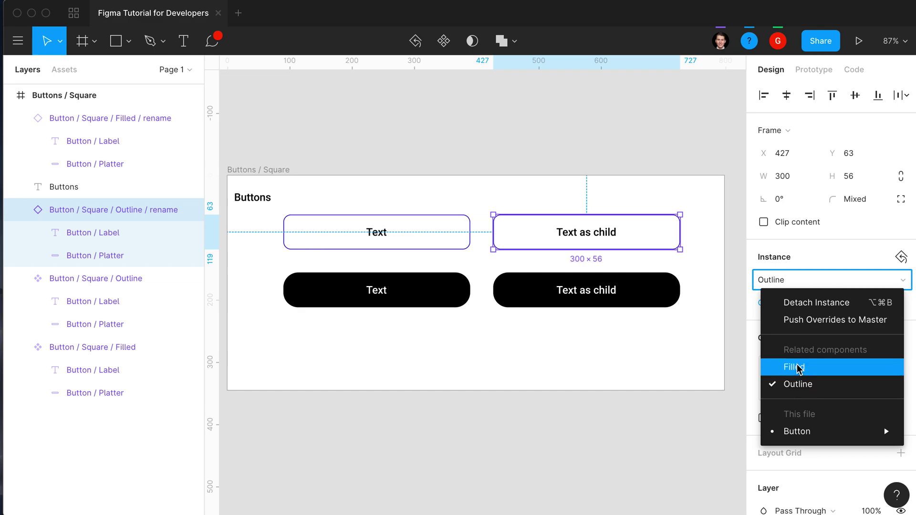
{"action": "left_click", "coordinate": [797, 368]}
{"action": "left_click", "coordinate": [783, 281]}
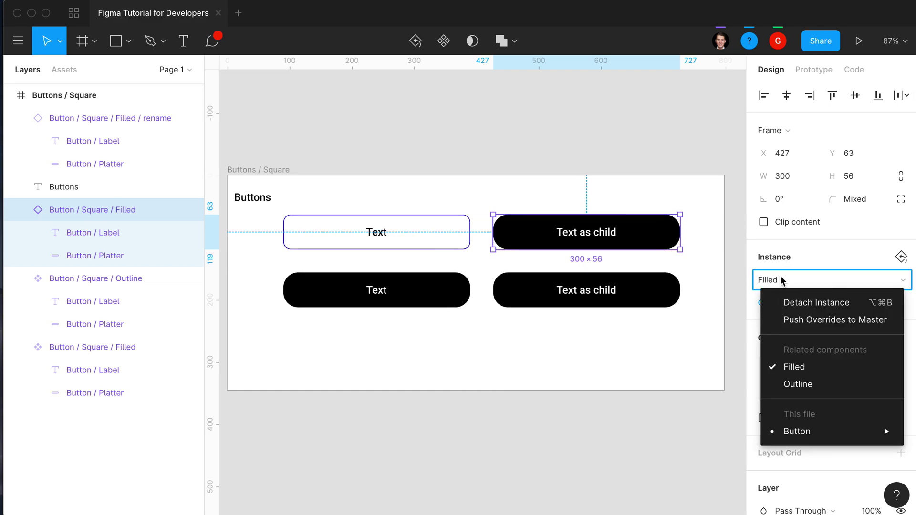
{"action": "left_click", "coordinate": [793, 385]}
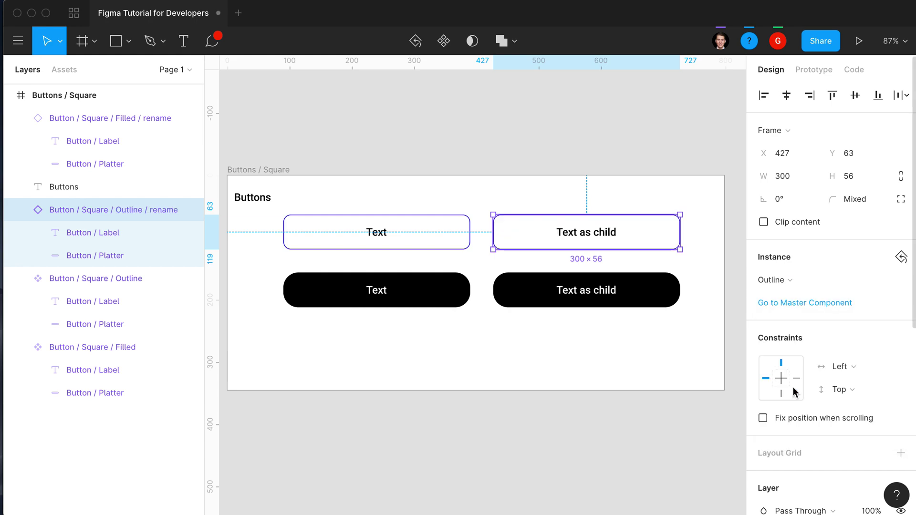
{"action": "left_click", "coordinate": [785, 278]}
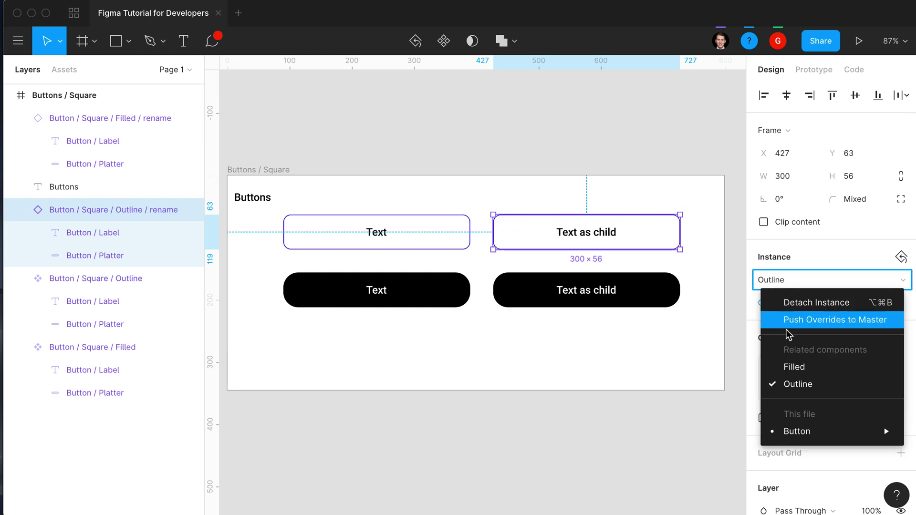
{"action": "left_click", "coordinate": [794, 368]}
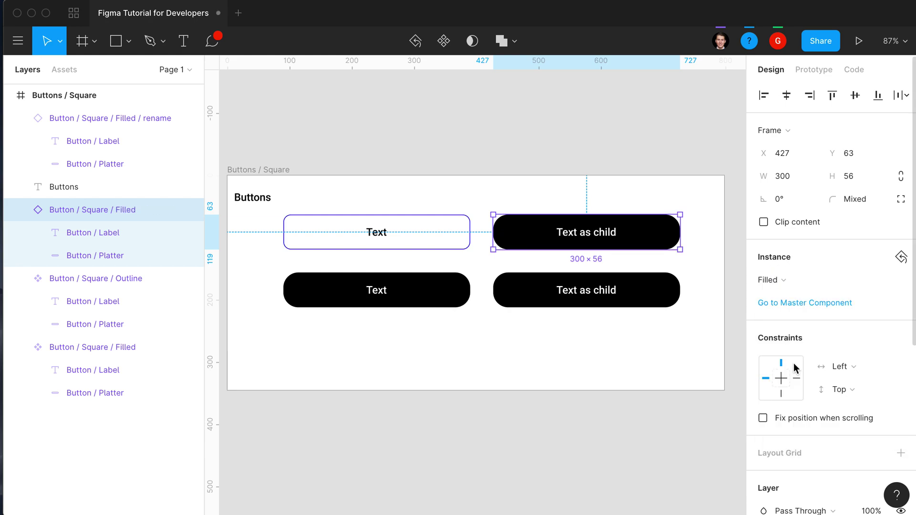
{"action": "left_click", "coordinate": [785, 276]}
{"action": "mouse_move", "coordinate": [766, 435]}
{"action": "mouse_move", "coordinate": [718, 435]}
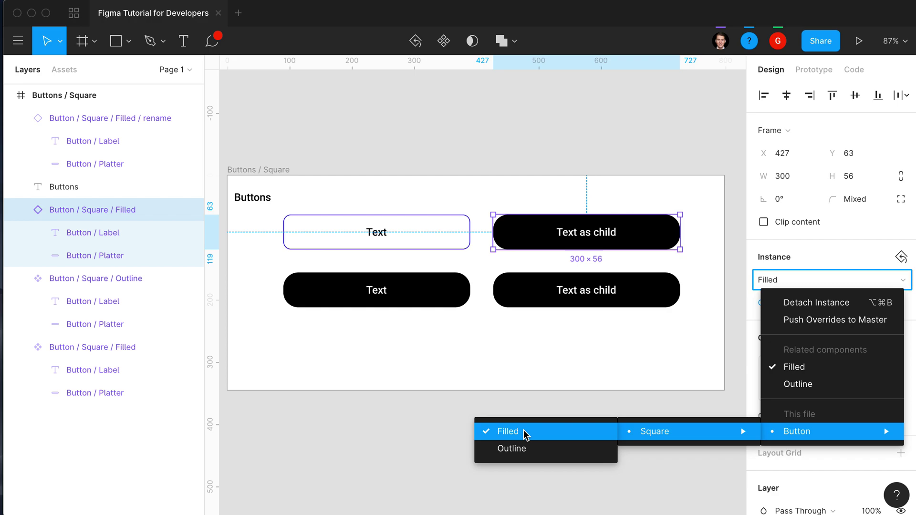
{"action": "left_click", "coordinate": [524, 451]}
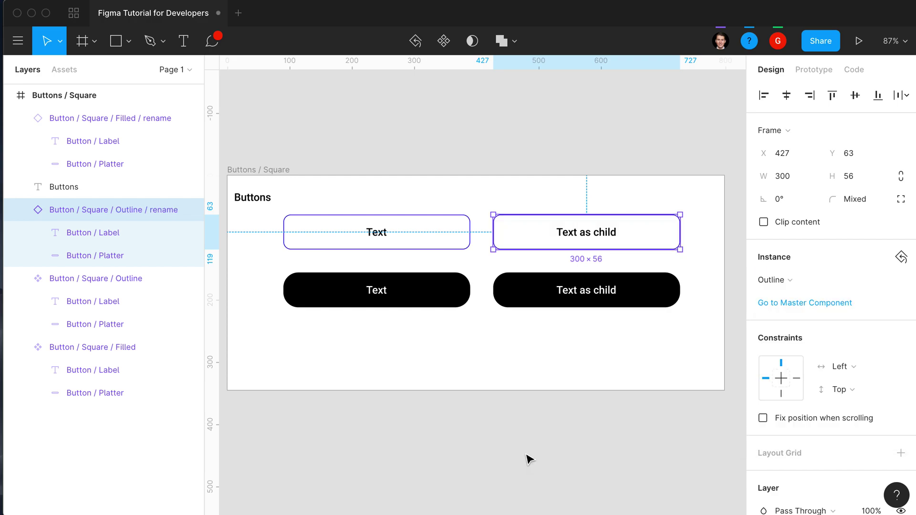
{"action": "left_click", "coordinate": [657, 387]}
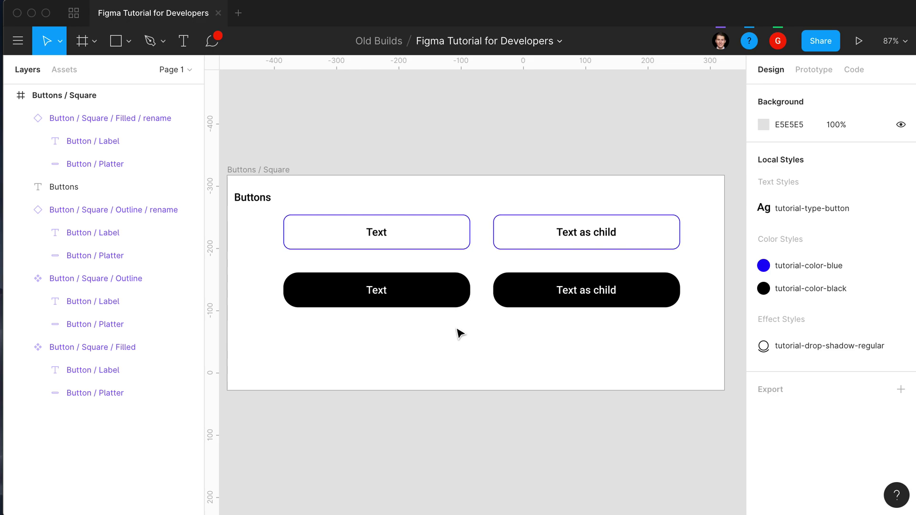
Draw a grey C4C4C4 108×79 rectangle centered below the buttons, view its fill styles, then deselect
{"action": "key", "text": "r"}
{"action": "left_click_drag", "start_coordinate": [456, 329], "coordinate": [524, 380]}
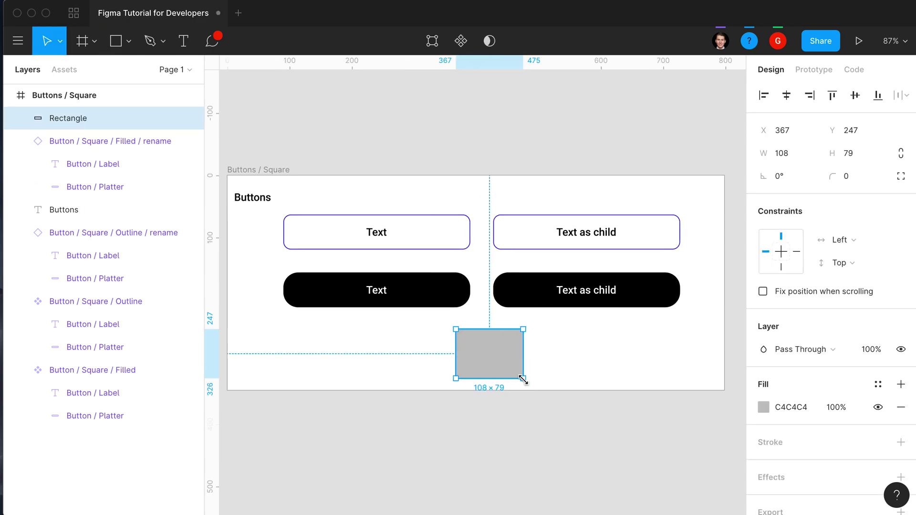
{"action": "left_click", "coordinate": [878, 384]}
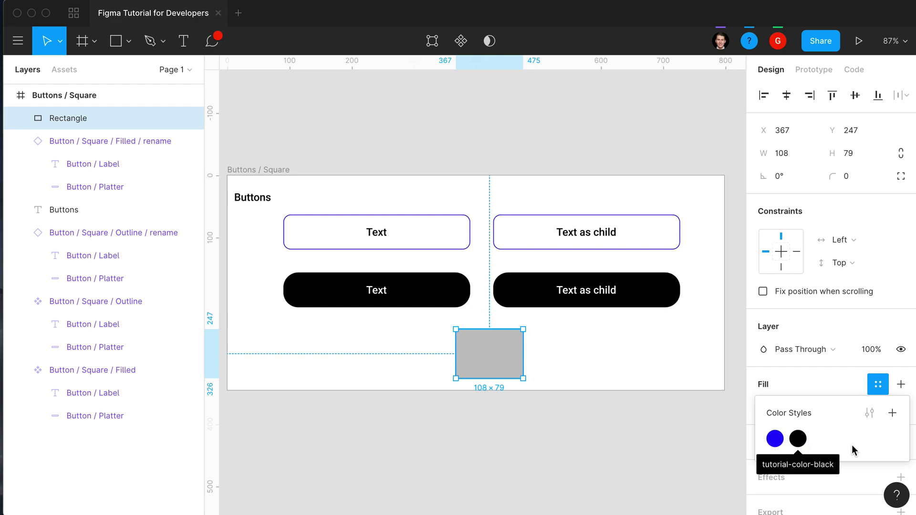
{"action": "left_click", "coordinate": [707, 420]}
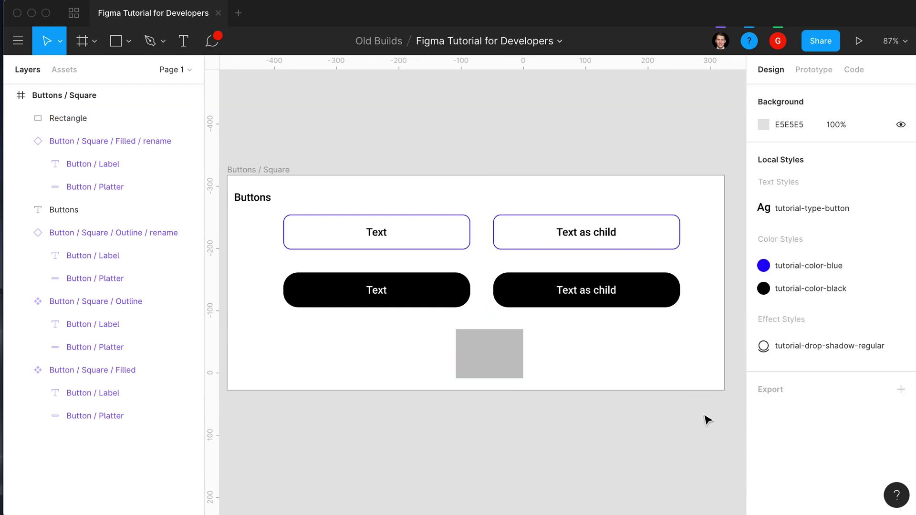
{"action": "left_click", "coordinate": [511, 360]}
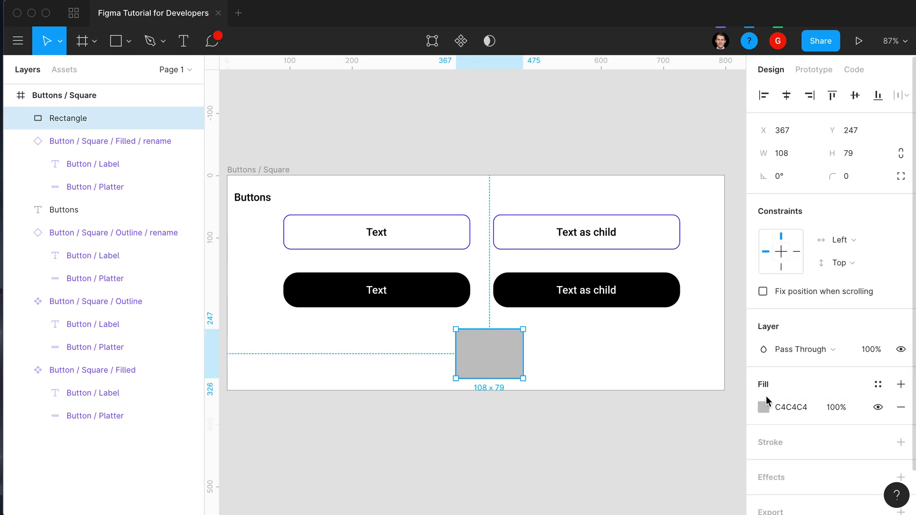
{"action": "left_click", "coordinate": [722, 99]}
Rename the tutorial-color-blue style to 'tutorial / color-blue'
{"action": "right_click", "coordinate": [784, 265]}
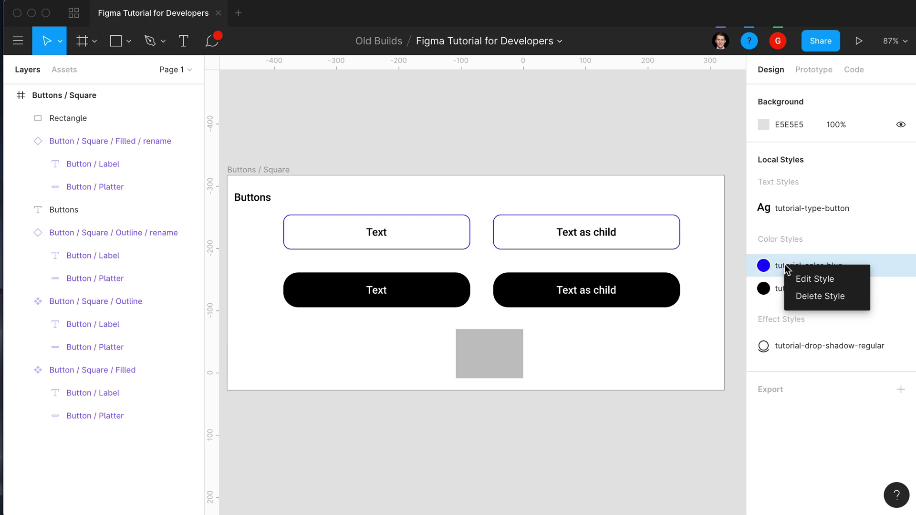
{"action": "left_click", "coordinate": [811, 280]}
{"action": "left_click", "coordinate": [793, 93]}
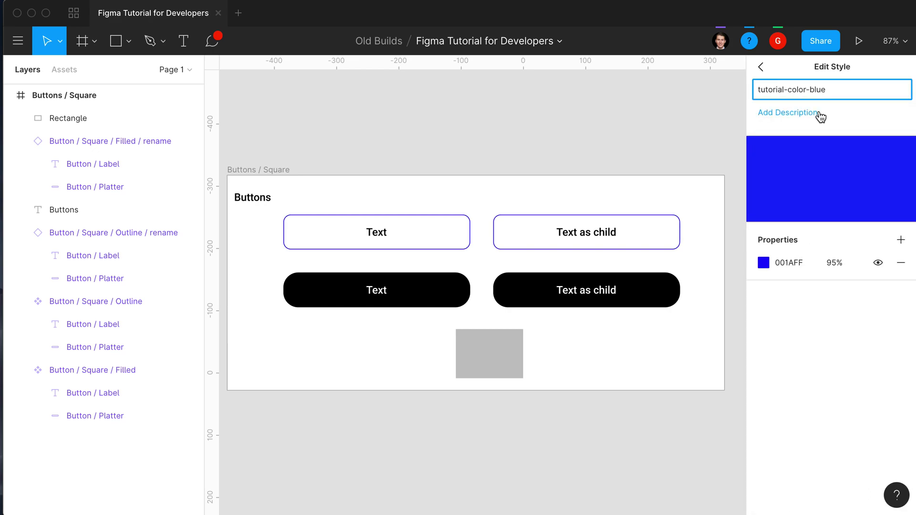
{"action": "key", "text": "BackSpace"}
{"action": "type", "text": "/"}
{"action": "left_click", "coordinate": [760, 68]}
Rename the tutorial-color-black style to 'tutorial 2 / color-black'
{"action": "right_click", "coordinate": [803, 287]}
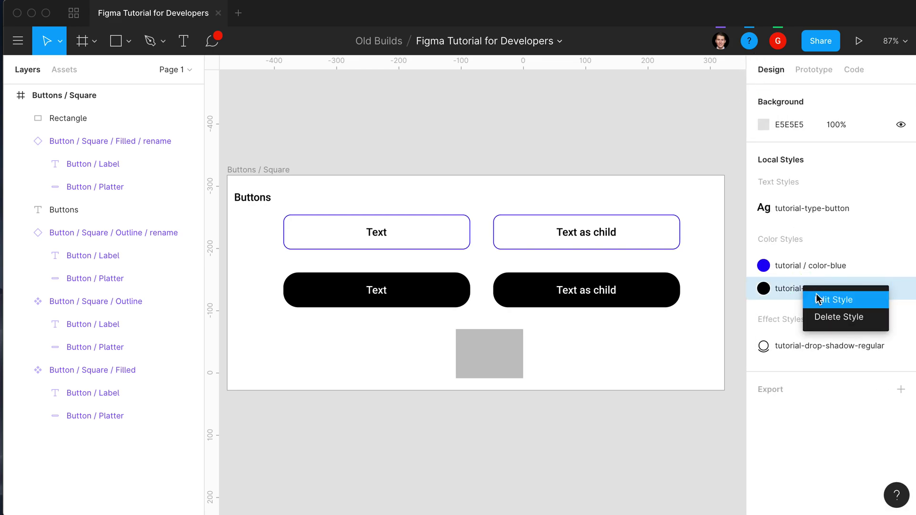
{"action": "left_click", "coordinate": [817, 297]}
{"action": "left_click", "coordinate": [789, 89]}
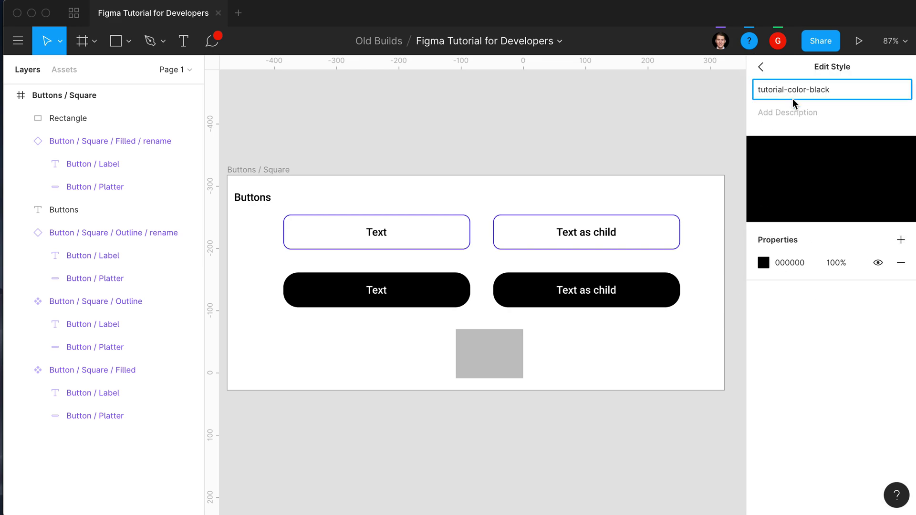
{"action": "key", "text": "BackSpace"}
{"action": "type", "text": "/ "}
{"action": "type", "text": "2"}
{"action": "left_click", "coordinate": [761, 68]}
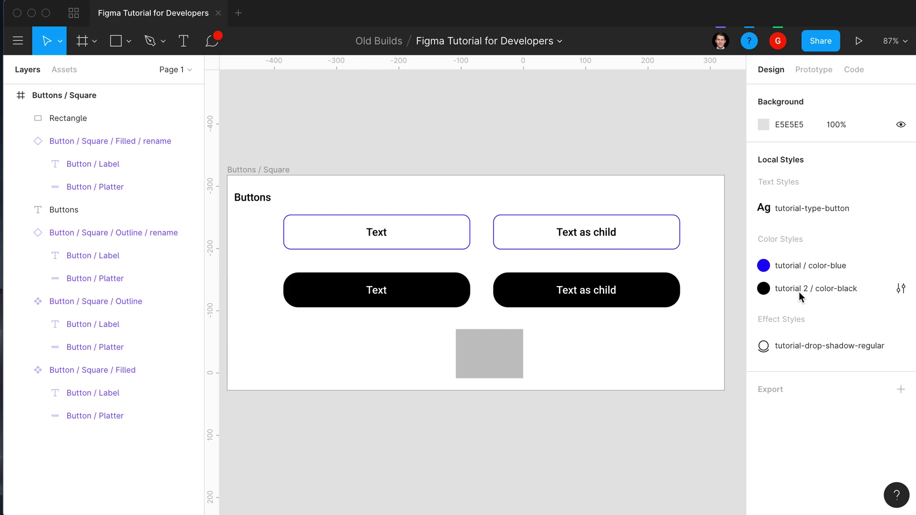
Check the grey rectangle's fill style list showing the grouped styles, then deselect it to reveal Local Styles
{"action": "left_click", "coordinate": [506, 372]}
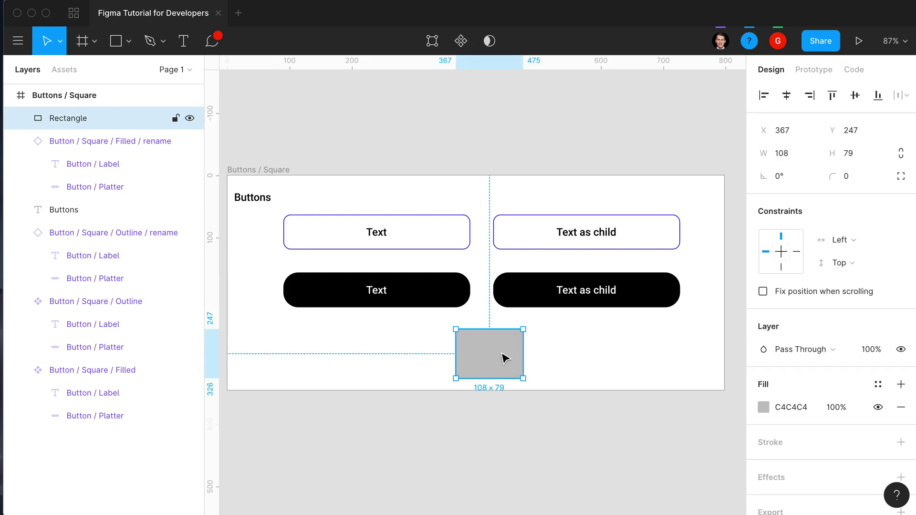
{"action": "left_click", "coordinate": [876, 384]}
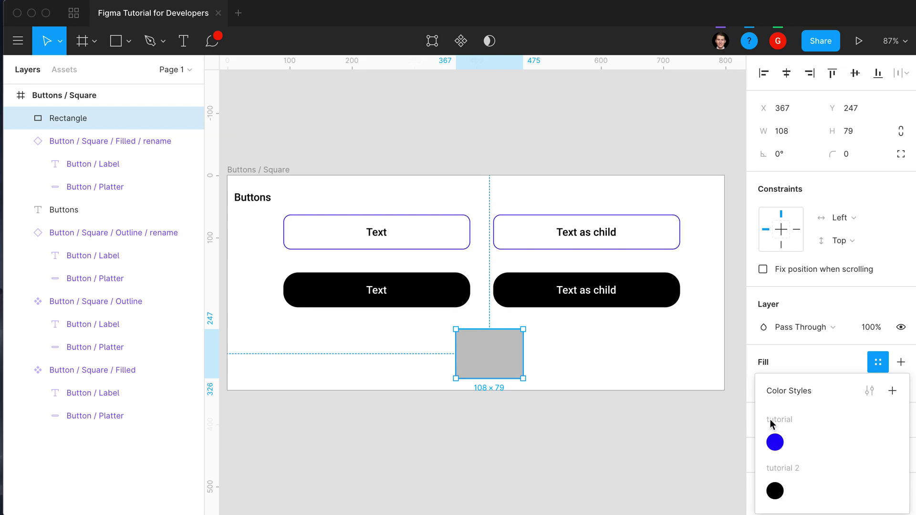
{"action": "left_click", "coordinate": [877, 362]}
{"action": "scroll", "coordinate": [773, 440], "scroll_direction": "down", "scroll_amount": 2}
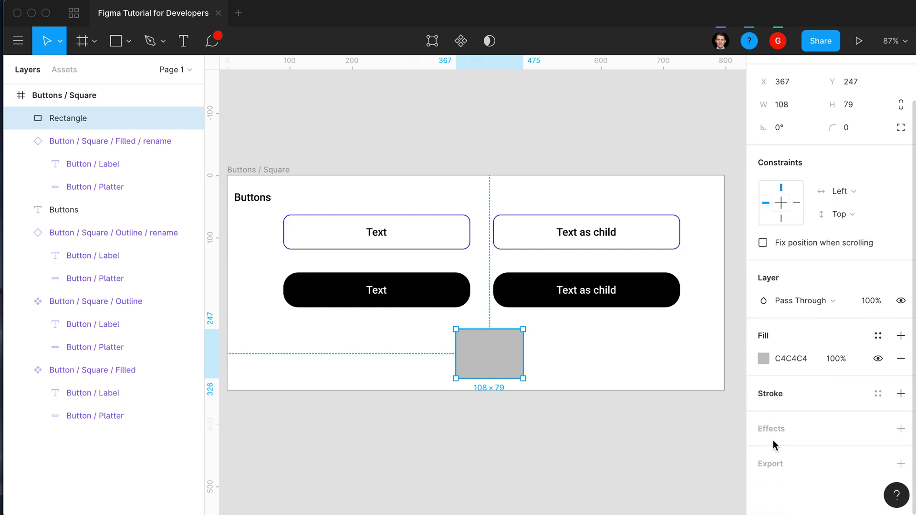
{"action": "left_click", "coordinate": [679, 454]}
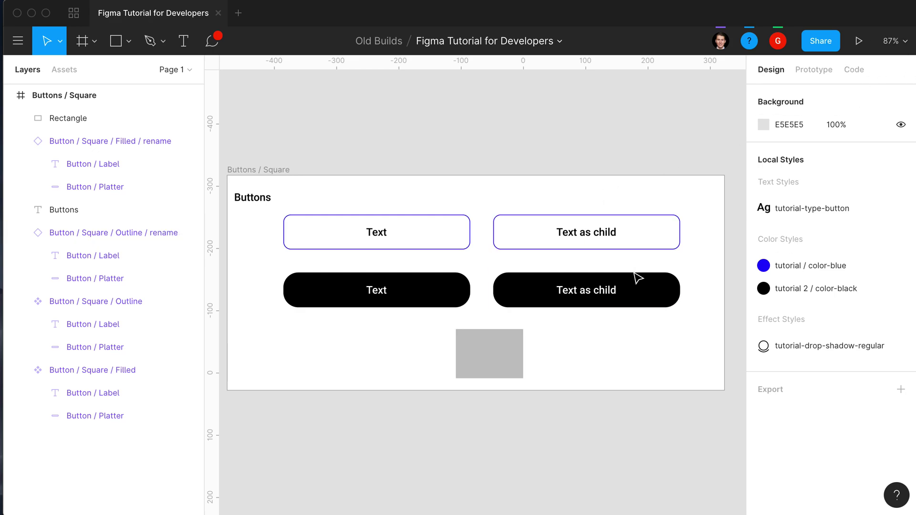
Select the Button / Platter layer inside the filled 'Text as child' button
{"action": "left_click", "coordinate": [658, 292]}
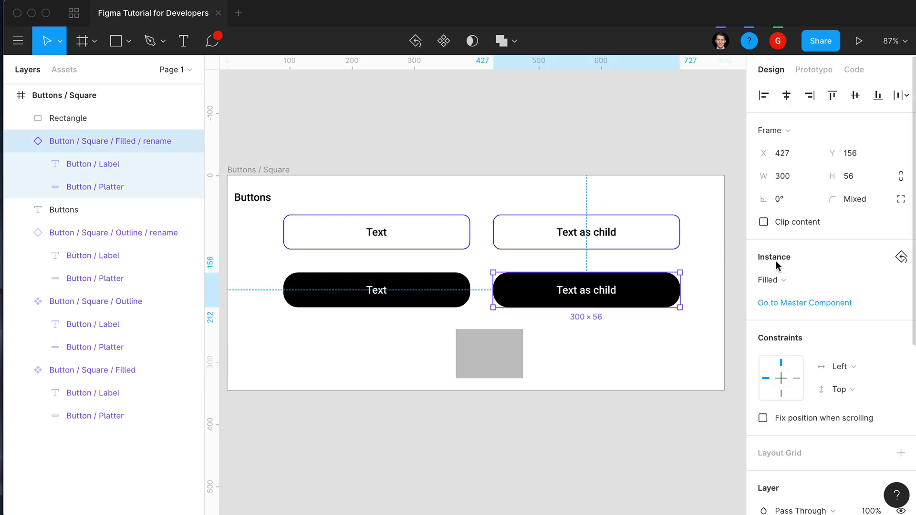
{"action": "scroll", "coordinate": [781, 278], "scroll_direction": "down", "scroll_amount": 3}
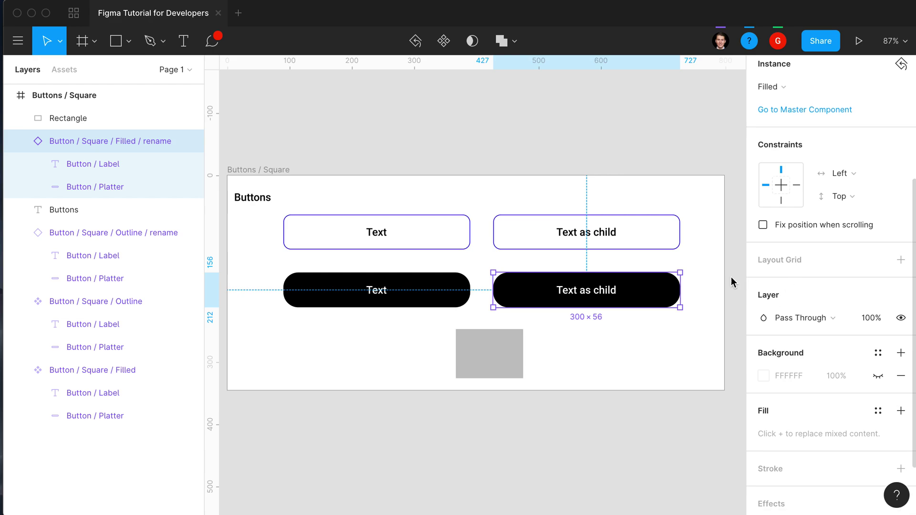
{"action": "double_click", "coordinate": [661, 298]}
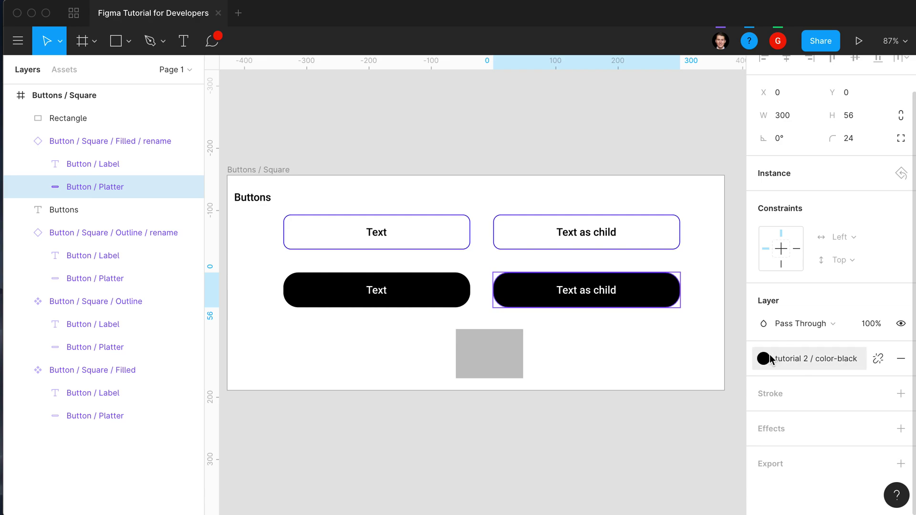
{"action": "scroll", "coordinate": [858, 126], "scroll_direction": "up", "scroll_amount": 2}
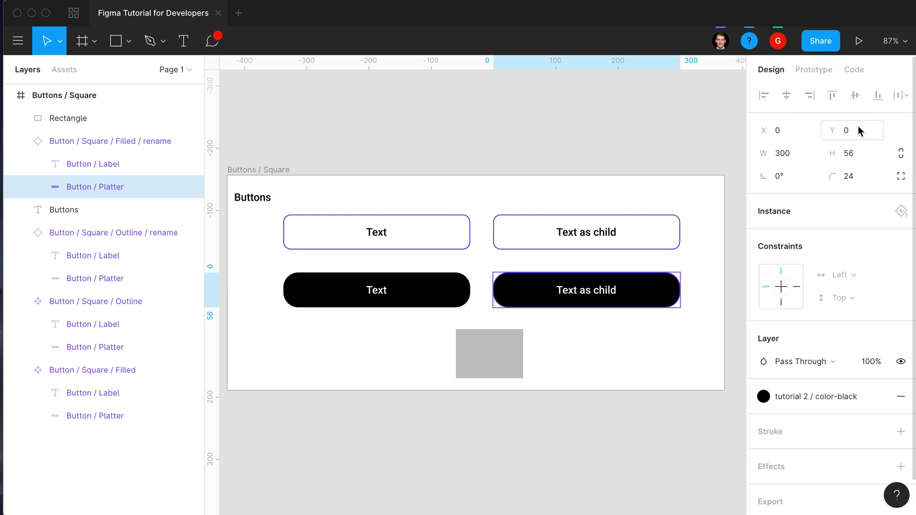
Show the Platter's CSS in the Code panel and highlight the 'background: #000000' line
{"action": "left_click", "coordinate": [854, 70]}
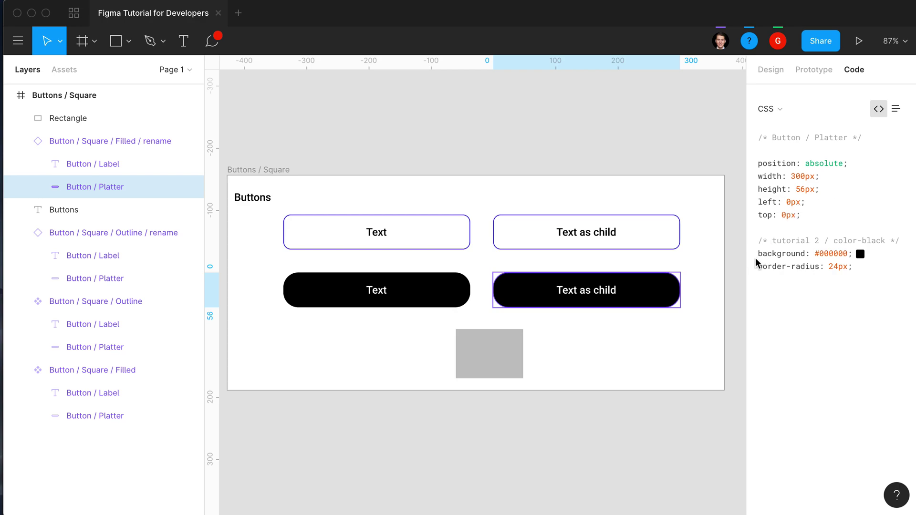
{"action": "left_click_drag", "start_coordinate": [759, 253], "coordinate": [861, 253]}
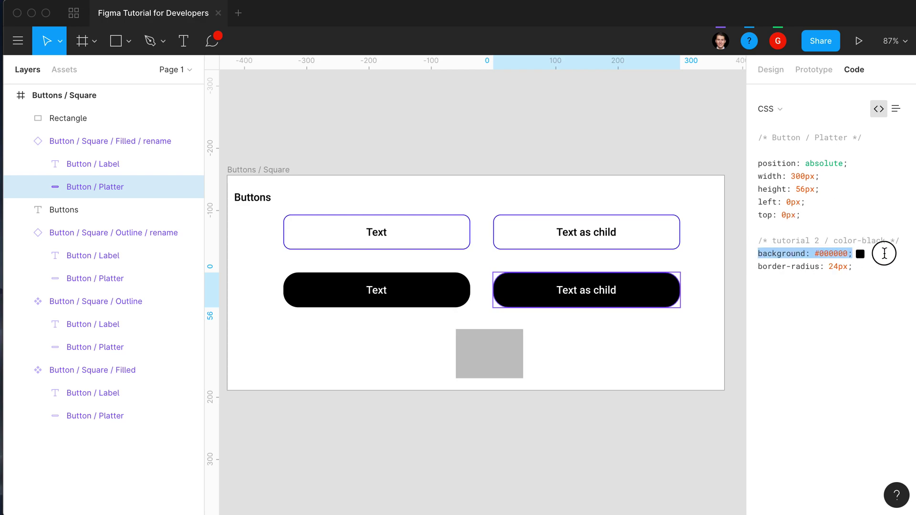
{"action": "left_click", "coordinate": [881, 268]}
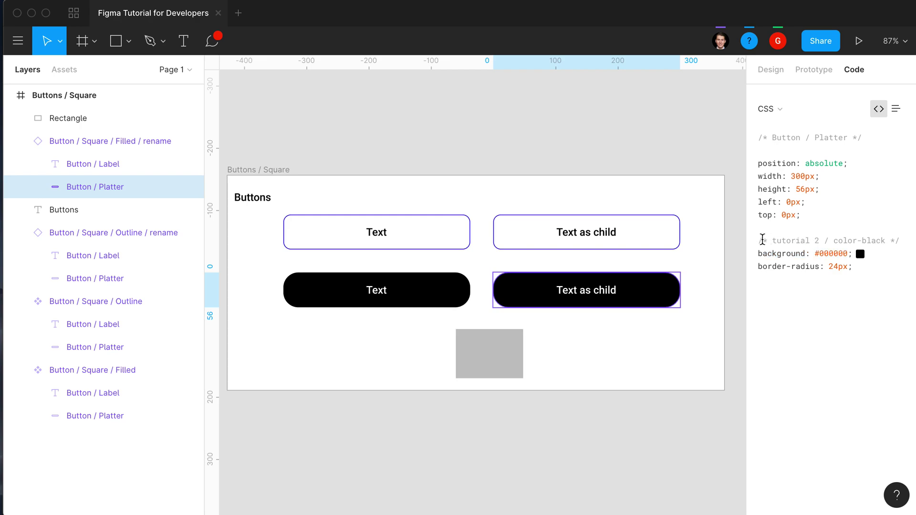
Highlight the /* tutorial 2 / color-black */ style comment in the CSS
{"action": "left_click", "coordinate": [760, 240]}
{"action": "left_click_drag", "start_coordinate": [760, 240], "coordinate": [900, 244]}
{"action": "left_click", "coordinate": [900, 244]}
{"action": "left_click_drag", "start_coordinate": [760, 244], "coordinate": [865, 242]}
{"action": "left_click", "coordinate": [904, 242]}
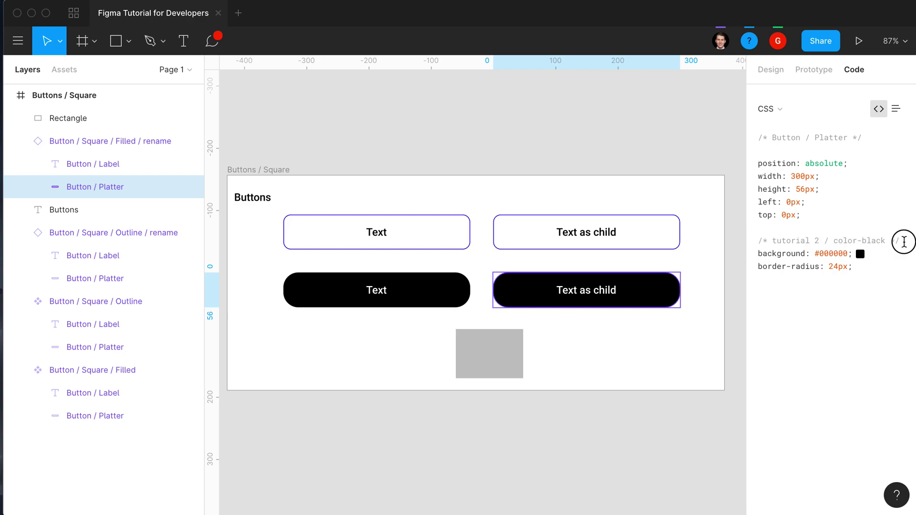
{"action": "left_click", "coordinate": [896, 109]}
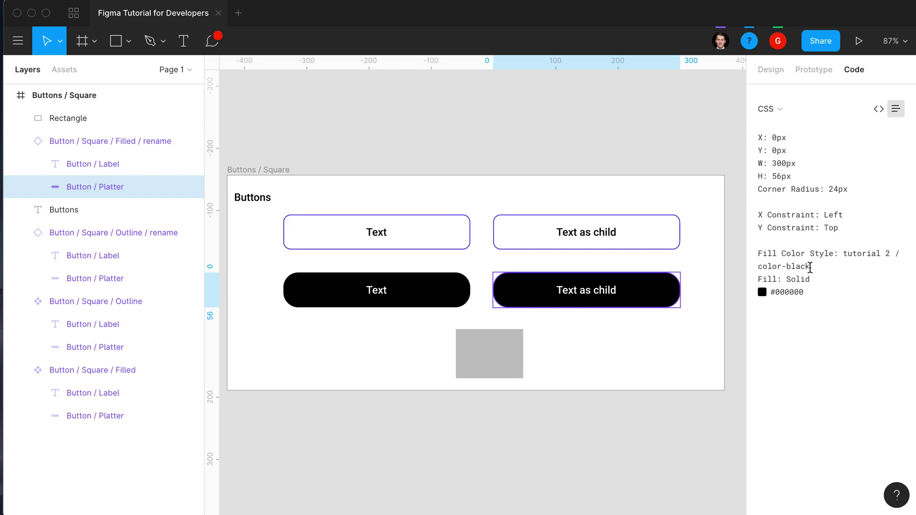
{"action": "left_click", "coordinate": [877, 109]}
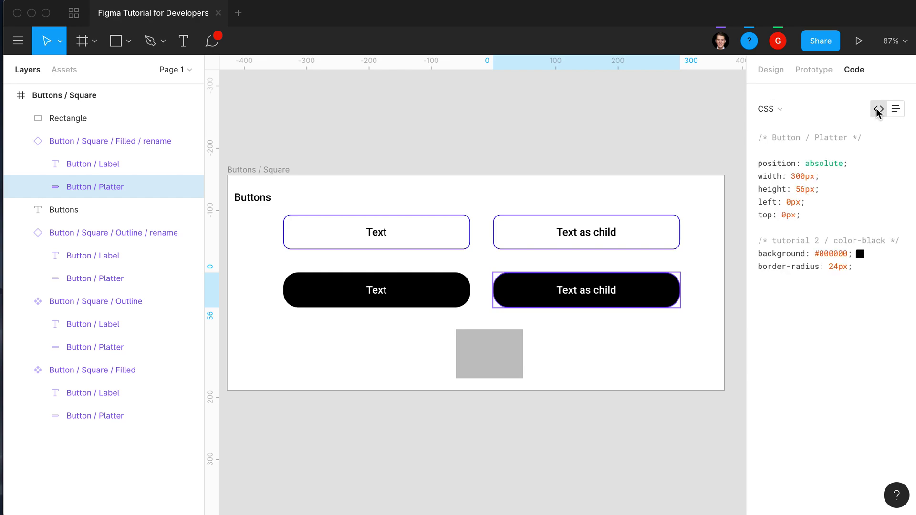
Rename the 'tutorial 2 / color-black' style back to tutorial-color-black
{"action": "left_click", "coordinate": [769, 70]}
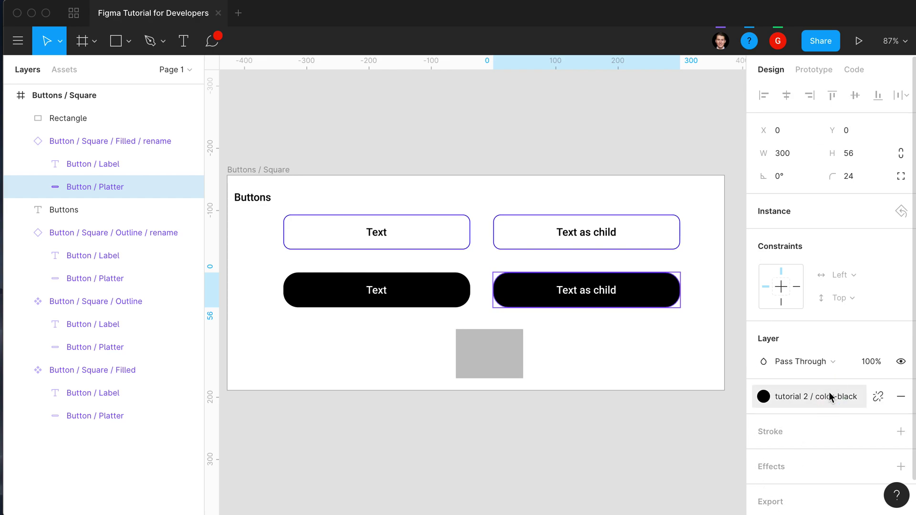
{"action": "left_click", "coordinate": [732, 86]}
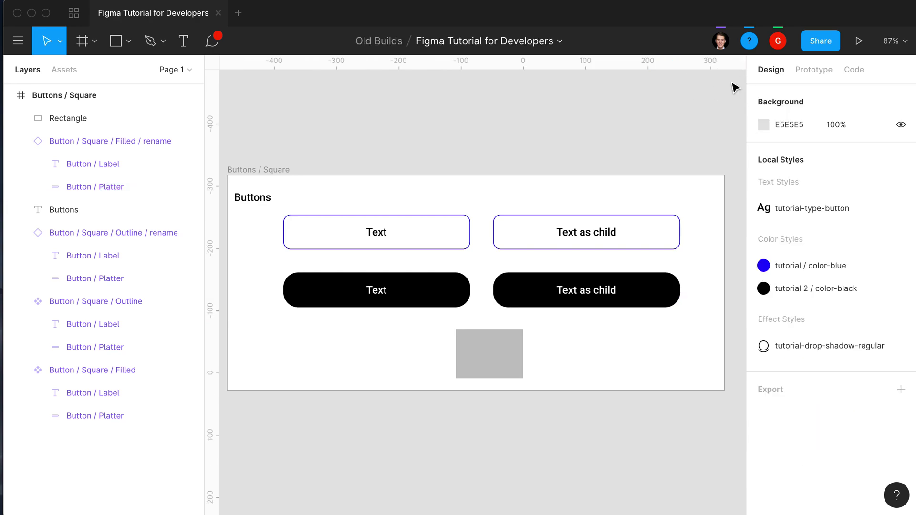
{"action": "right_click", "coordinate": [802, 283]}
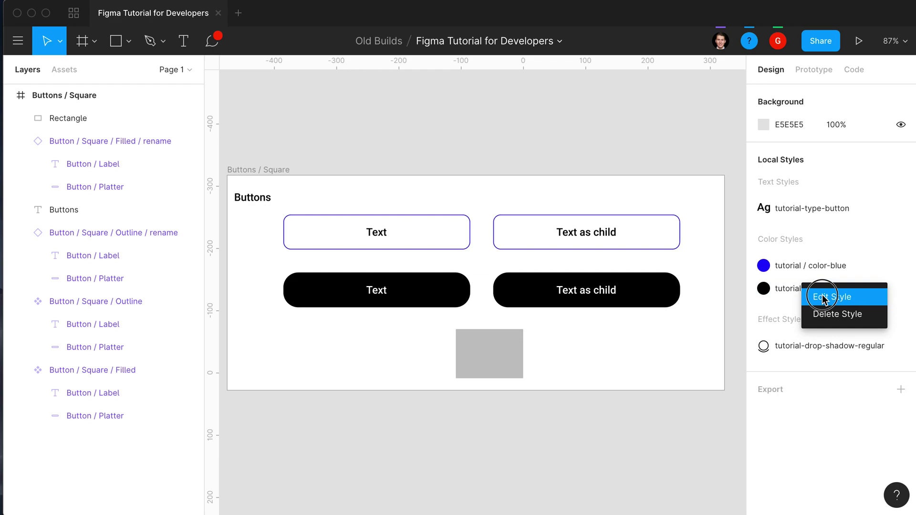
{"action": "left_click", "coordinate": [819, 296]}
{"action": "left_click", "coordinate": [803, 91]}
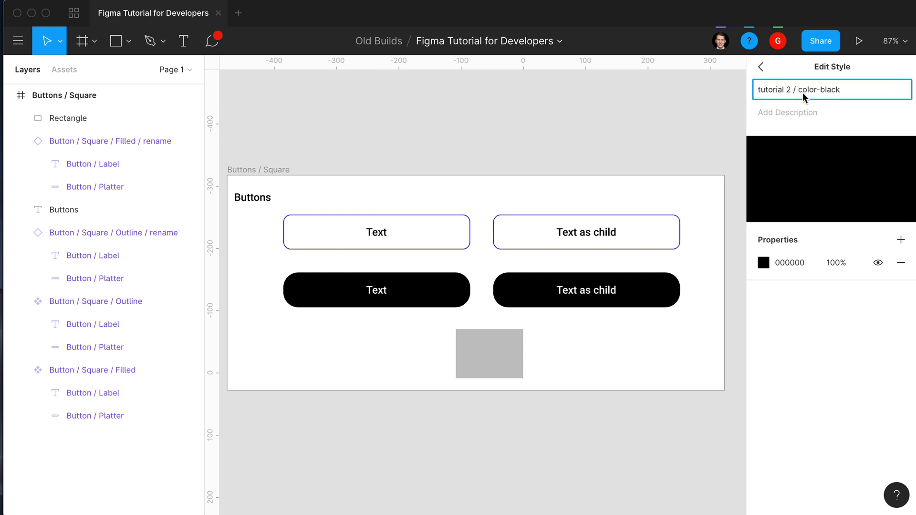
{"action": "key", "text": "BackSpace"}
{"action": "key", "text": "BackSpace"}
{"action": "key", "text": "shift+Left"}
{"action": "key", "text": "shift+Left"}
{"action": "key", "text": "shift+Left"}
{"action": "type", "text": "-"}
{"action": "left_click", "coordinate": [761, 67]}
Rename the 'tutorial / color-blue' style back to tutorial-color-blue
{"action": "right_click", "coordinate": [811, 268]}
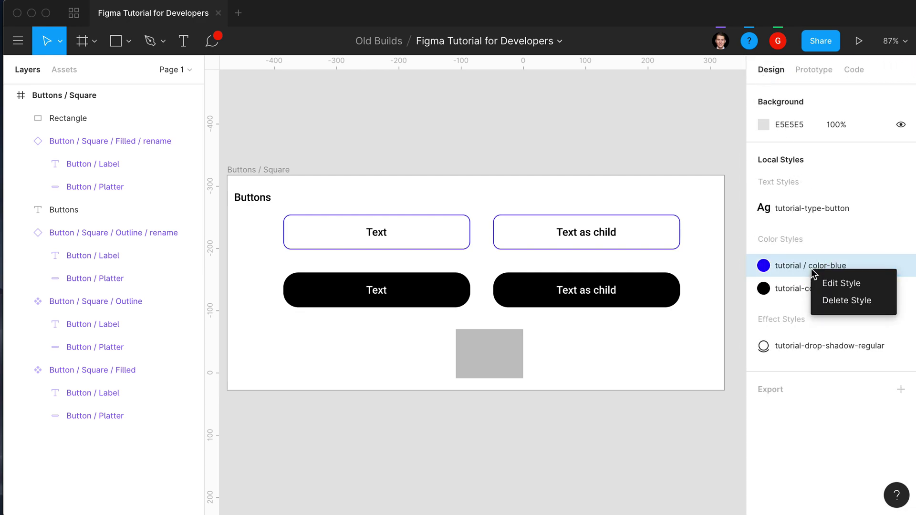
{"action": "left_click", "coordinate": [835, 283]}
{"action": "left_click", "coordinate": [789, 91]}
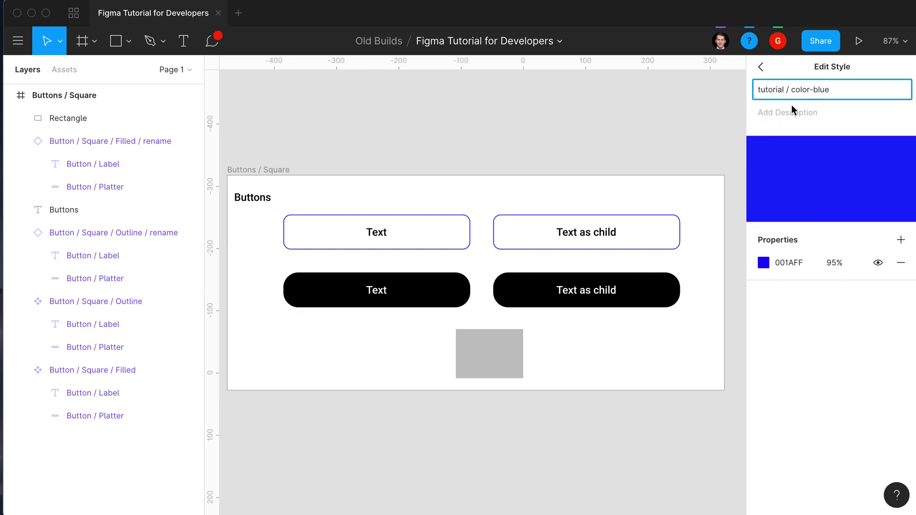
{"action": "key", "text": "BackSpace"}
{"action": "key", "text": "BackSpace"}
{"action": "type", "text": "-"}
{"action": "key", "text": "BackSpace"}
{"action": "key", "text": "BackSpace"}
{"action": "type", "text": "-"}
{"action": "left_click", "coordinate": [762, 67]}
Reselect Button / Platter in the Code view to confirm its CSS comment reads tutorial-color-black
{"action": "left_click", "coordinate": [854, 70]}
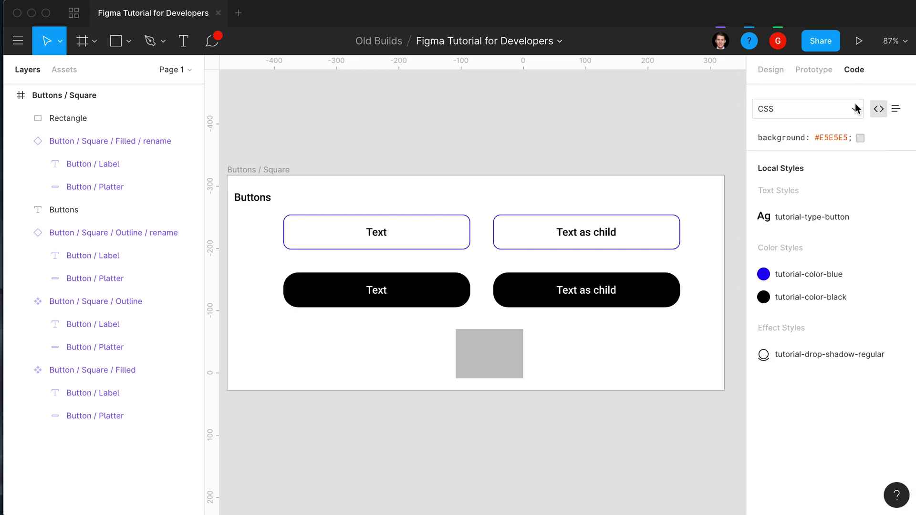
{"action": "left_click", "coordinate": [652, 285]}
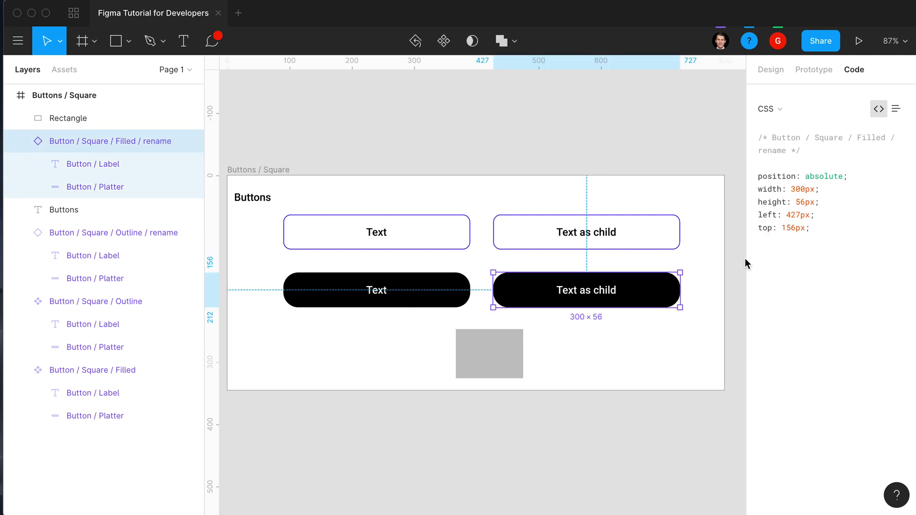
{"action": "double_click", "coordinate": [663, 295]}
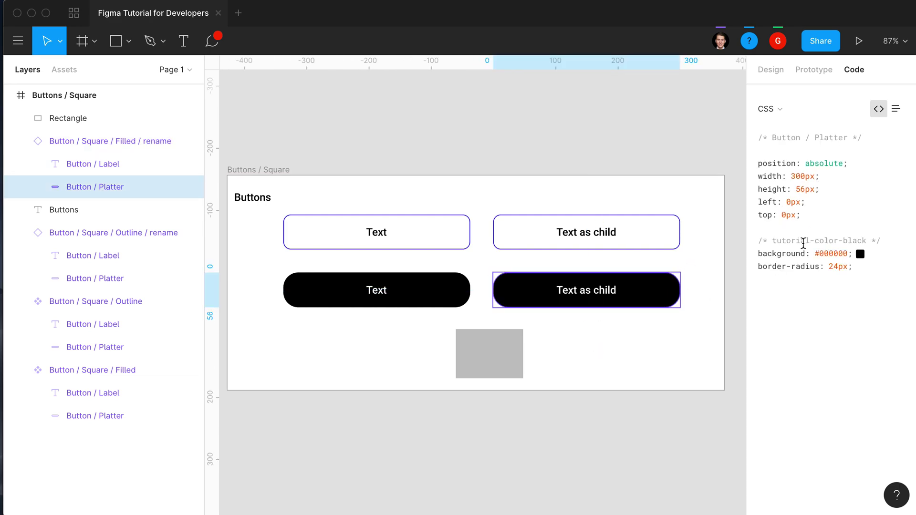